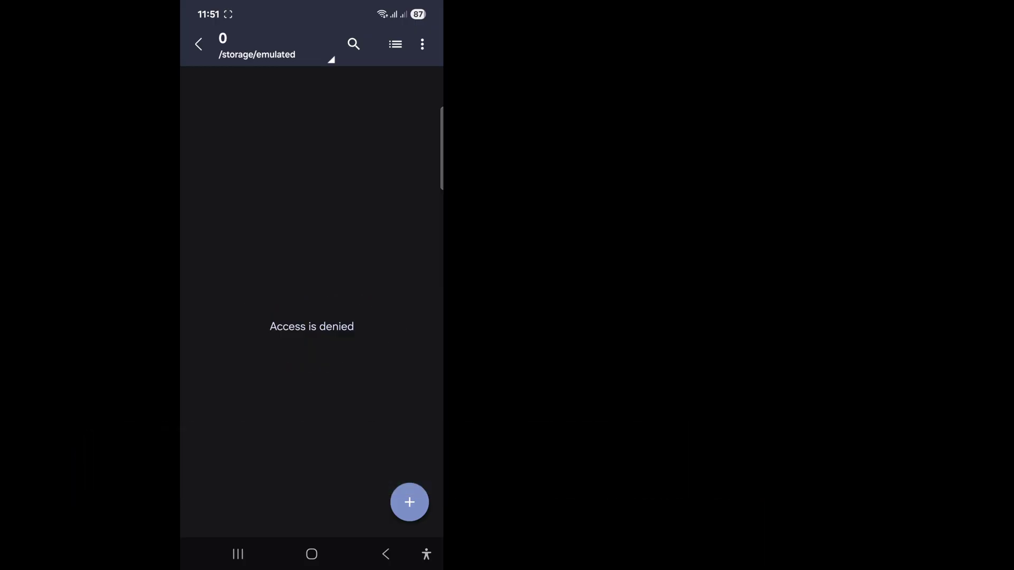
Swipe ZArchiver away from the recent apps overview
{"action": "left_click", "coordinate": [238, 554]}
{"action": "left_click_drag", "start_coordinate": [311, 277], "coordinate": [311, 80]}
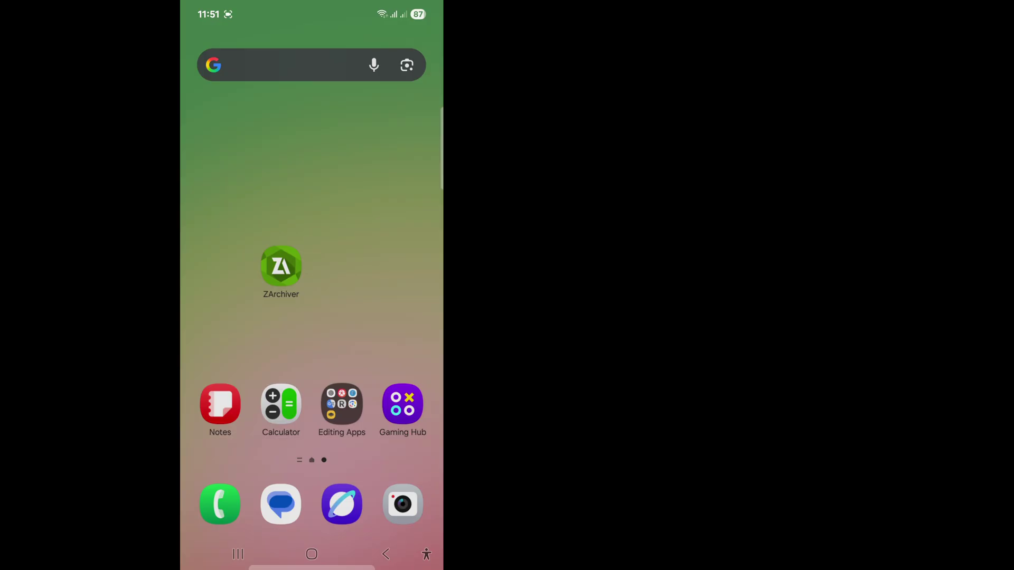
Launch Settings from the Google folder and go to the Apps page
{"action": "left_click_drag", "start_coordinate": [237, 277], "coordinate": [396, 277]}
{"action": "left_click", "coordinate": [401, 404]}
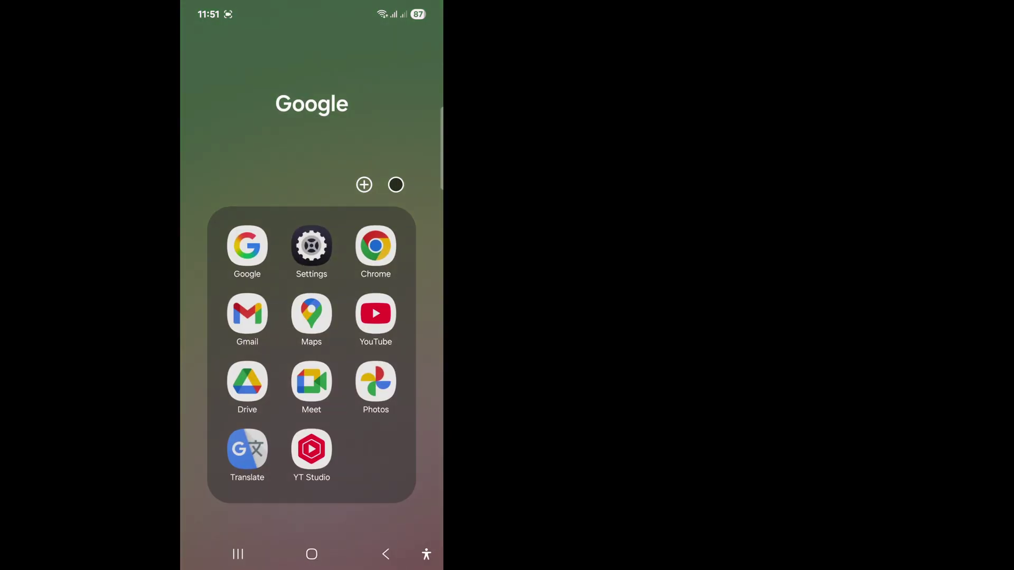
{"action": "left_click", "coordinate": [311, 247]}
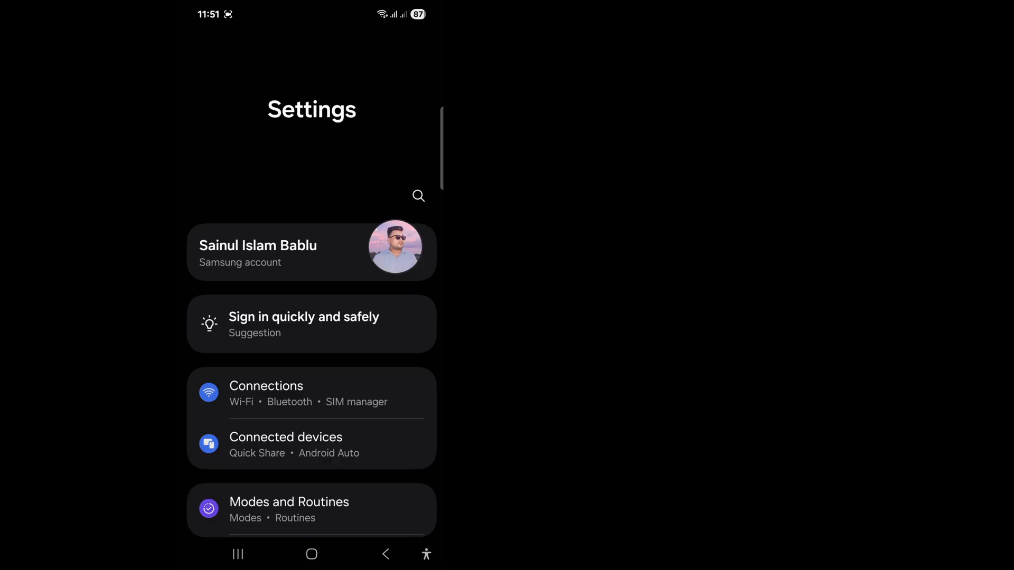
{"action": "left_click_drag", "start_coordinate": [312, 475], "coordinate": [311, 158]}
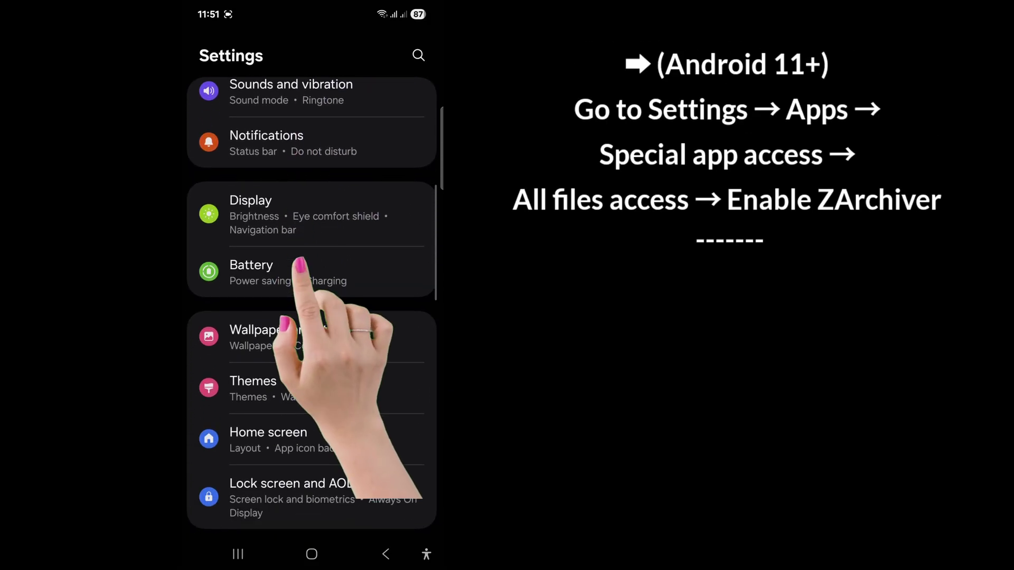
{"action": "left_click_drag", "start_coordinate": [311, 475], "coordinate": [311, 119]}
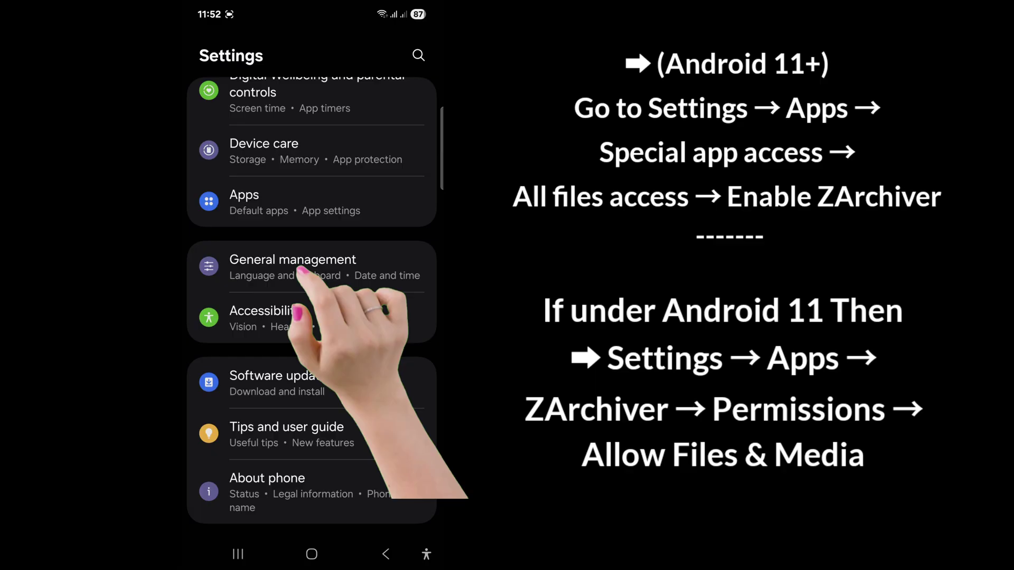
{"action": "left_click", "coordinate": [309, 201]}
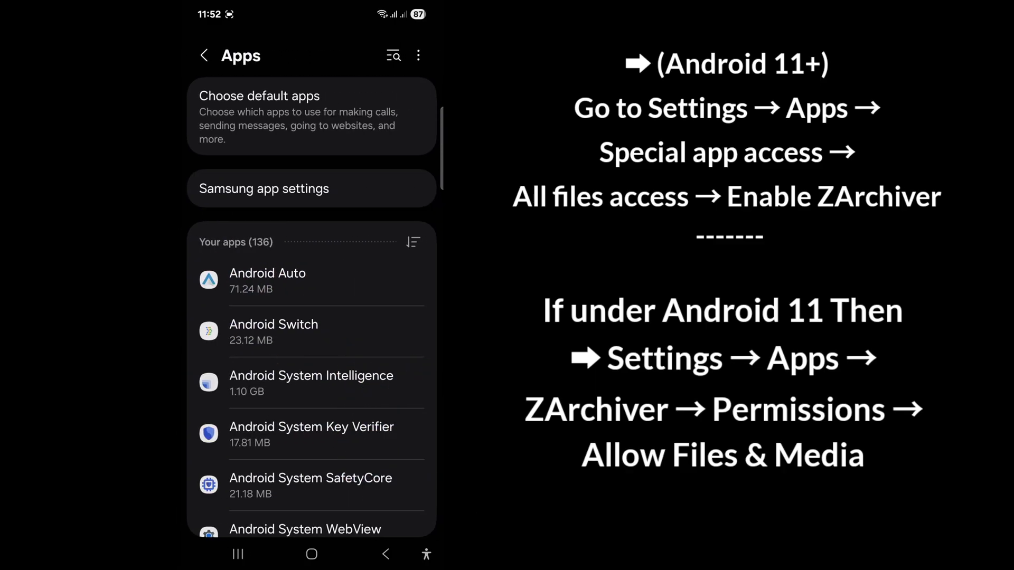
Reach All files access through Special access and open its app search
{"action": "left_click", "coordinate": [418, 56]}
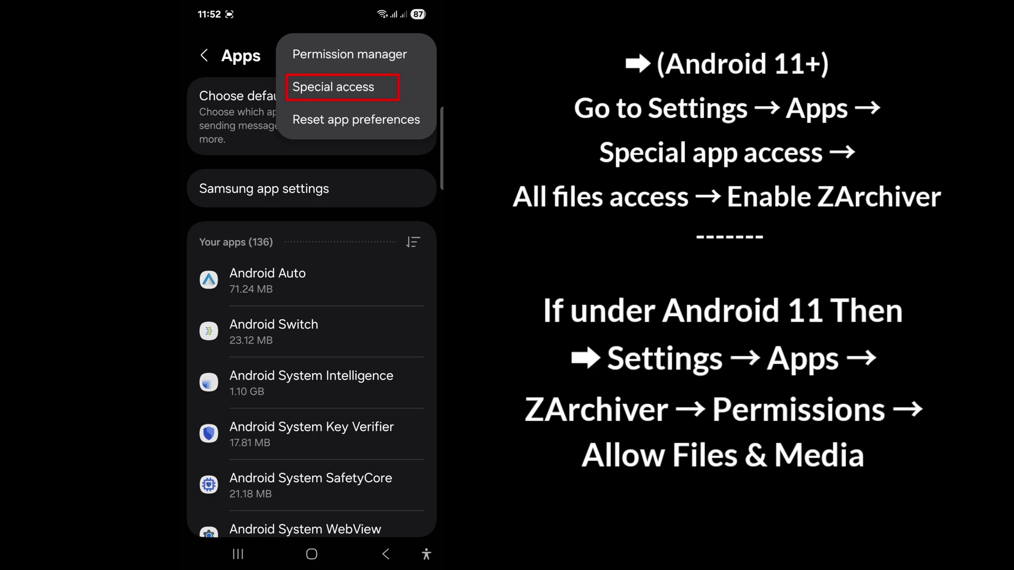
{"action": "left_click", "coordinate": [333, 86]}
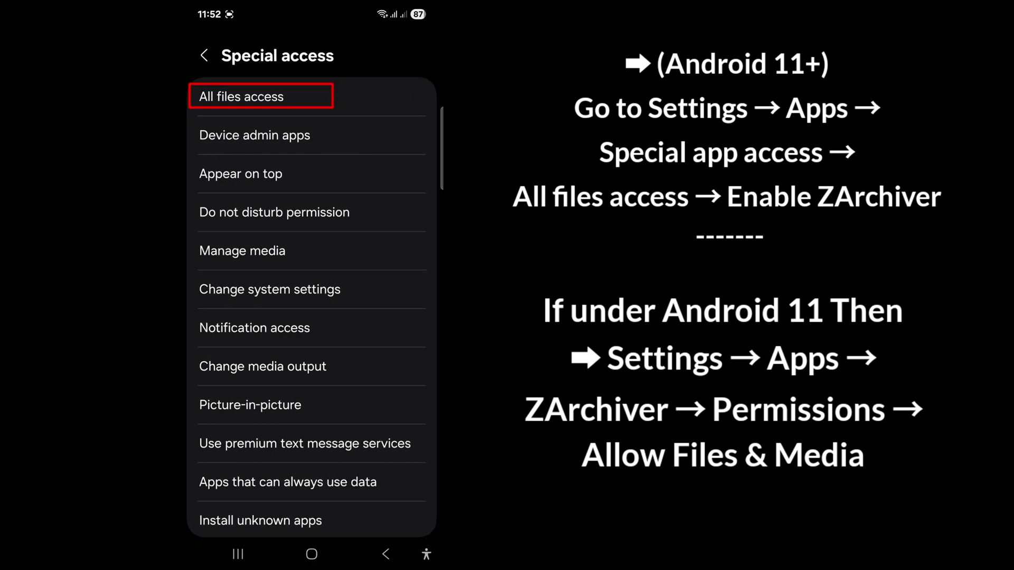
{"action": "left_click", "coordinate": [262, 96]}
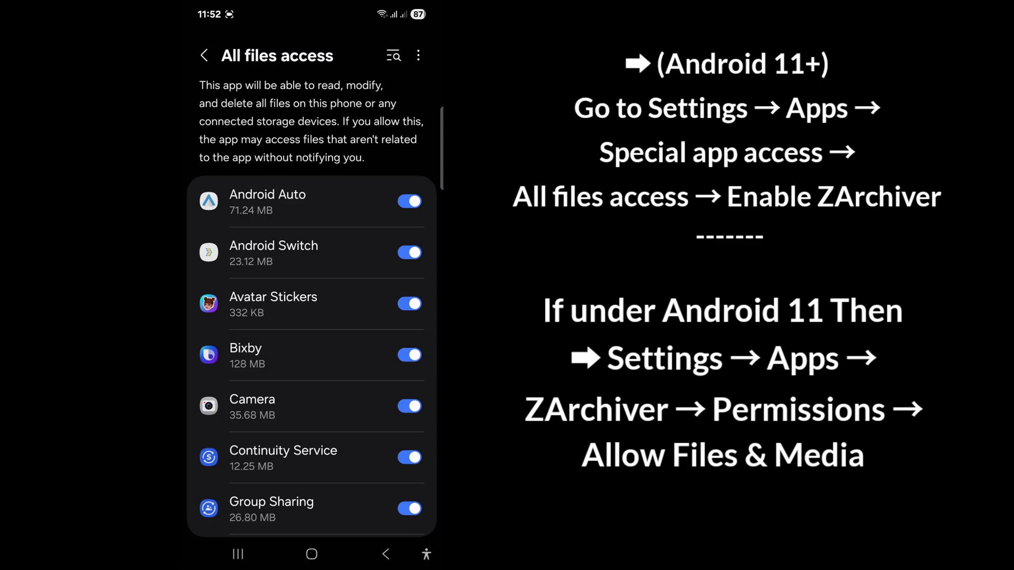
{"action": "left_click", "coordinate": [394, 56]}
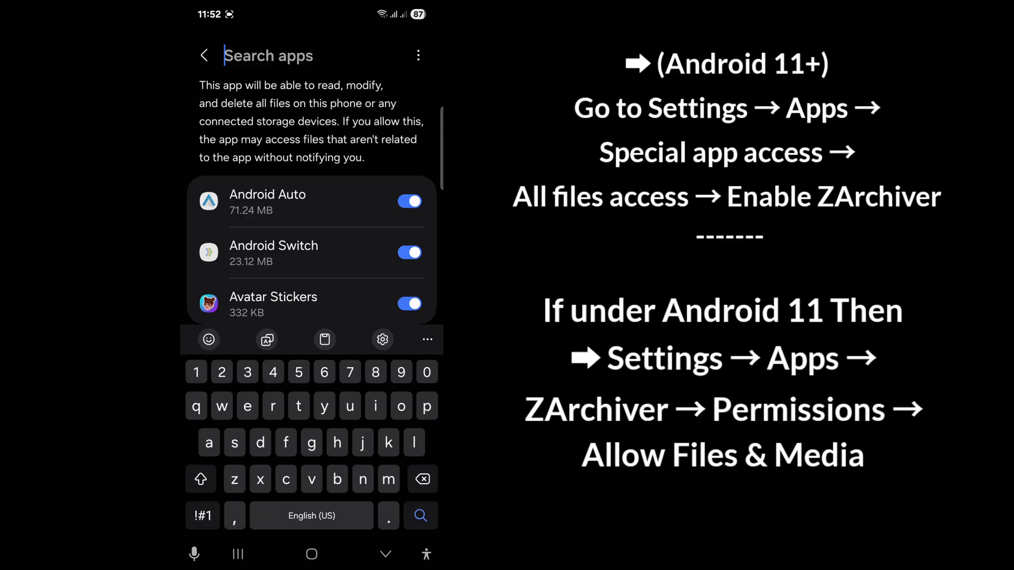
{"action": "type", "text": "zar"}
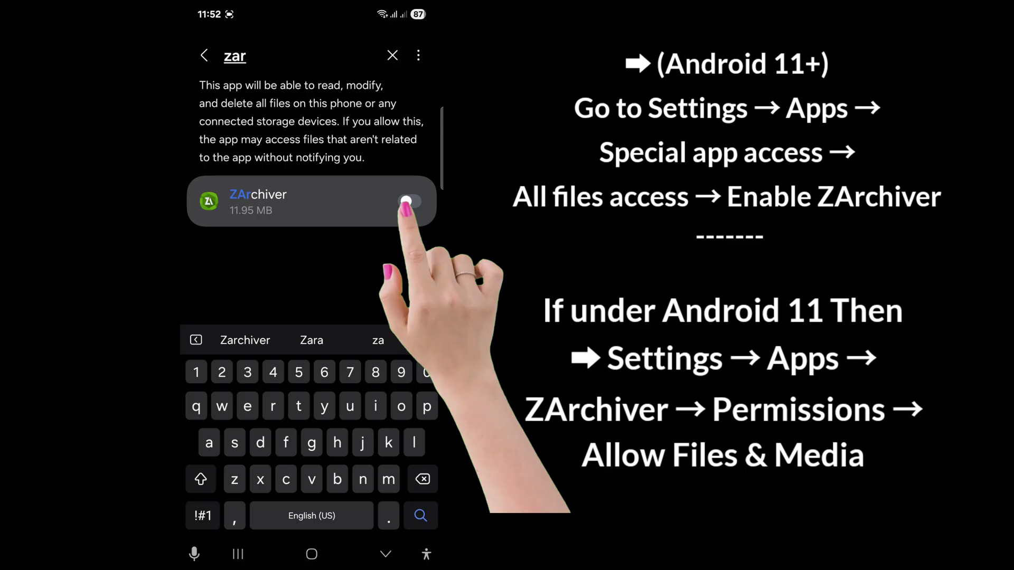
Switch on All files access for ZArchiver and back out to the home screen
{"action": "left_click", "coordinate": [409, 202]}
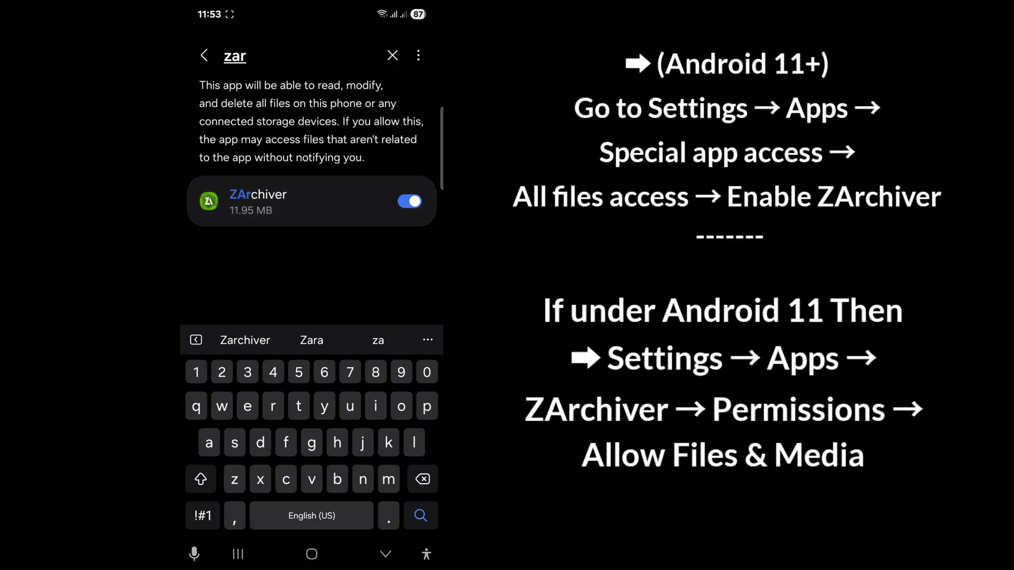
{"action": "left_click", "coordinate": [385, 554]}
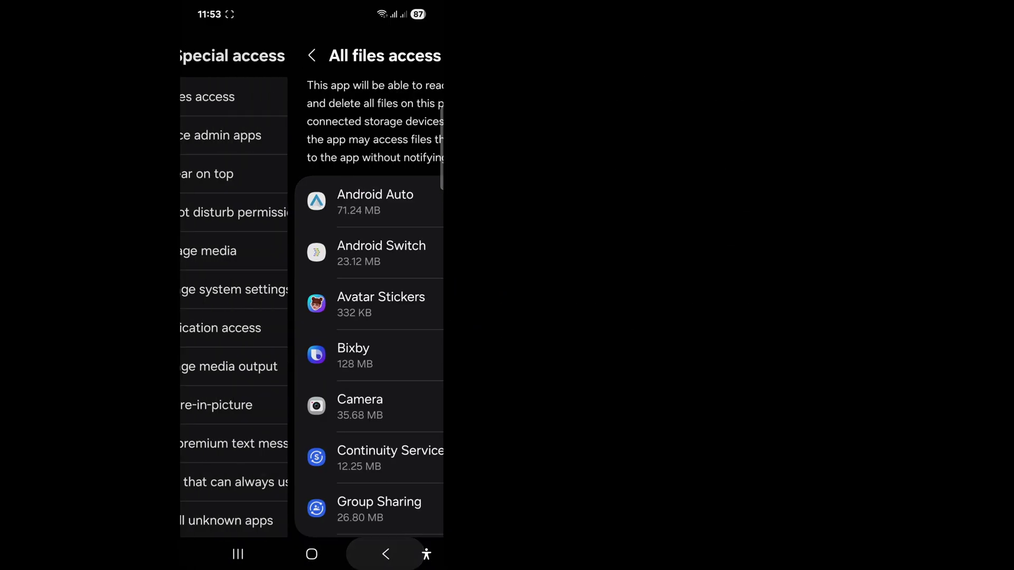
{"action": "left_click", "coordinate": [385, 555]}
{"action": "left_click", "coordinate": [386, 554]}
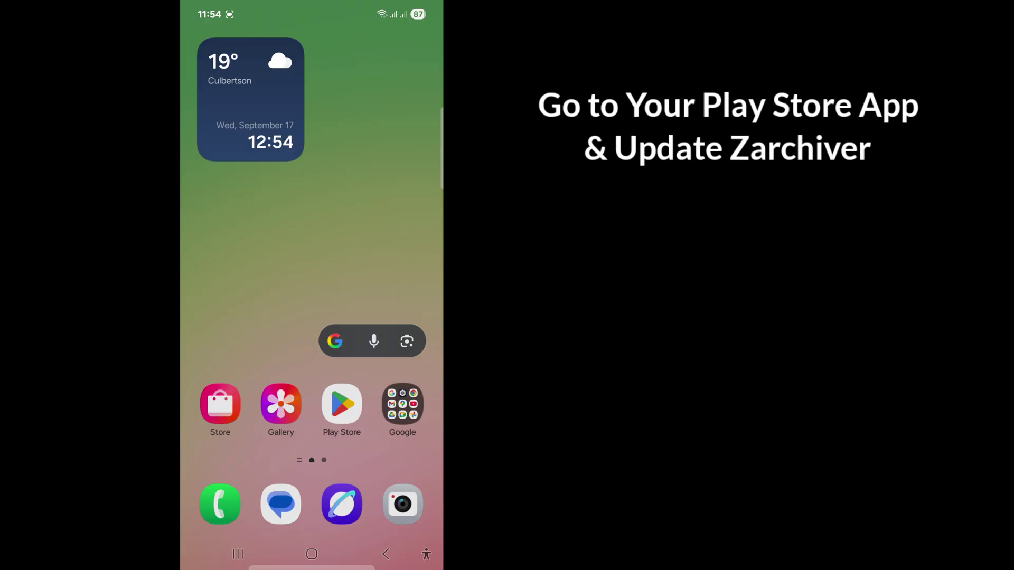
Search the Play Store for 'zarchiver' and launch ZArchiver from its store page
{"action": "left_click", "coordinate": [341, 404]}
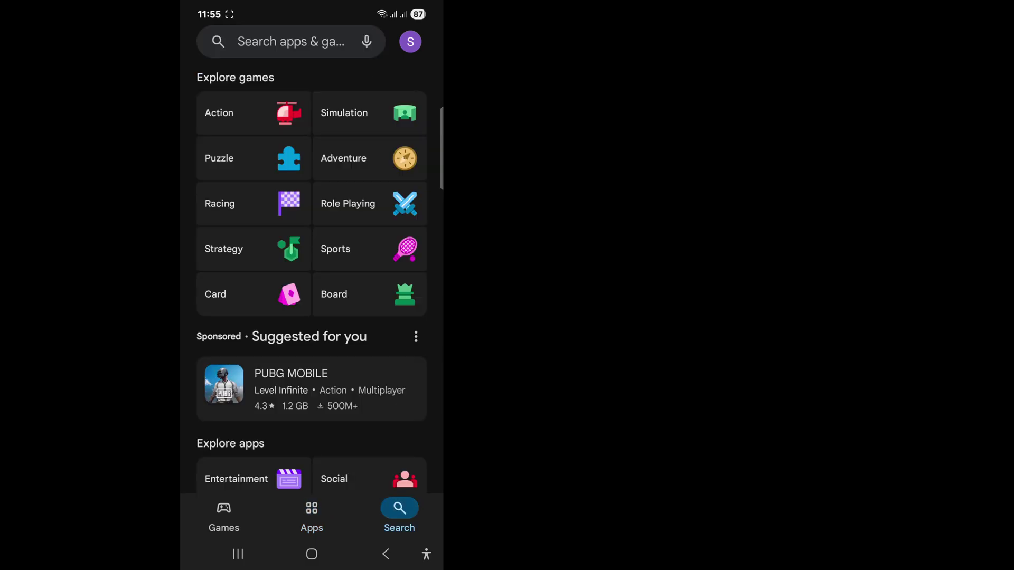
{"action": "left_click", "coordinate": [290, 41]}
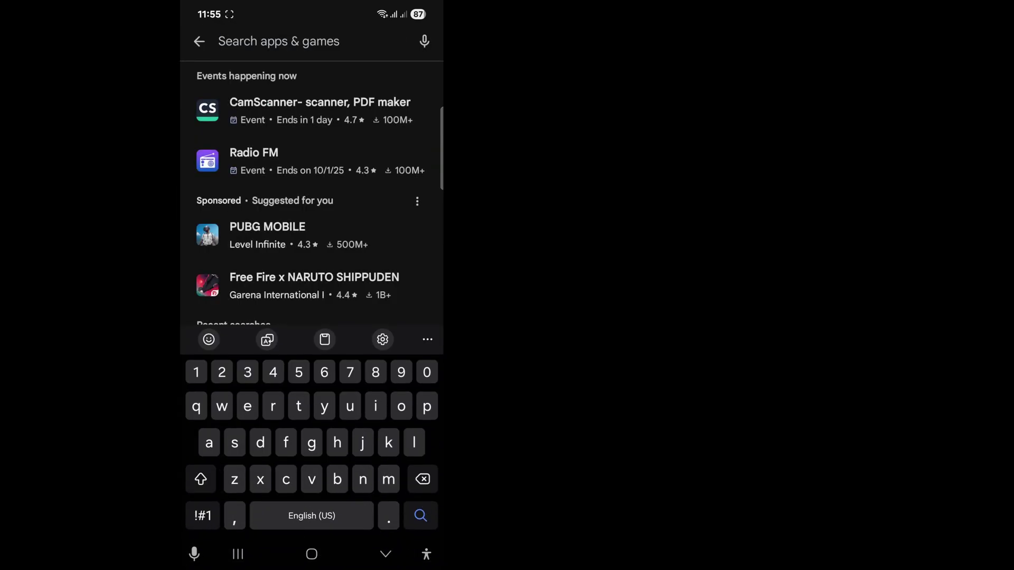
{"action": "type", "text": "zr"}
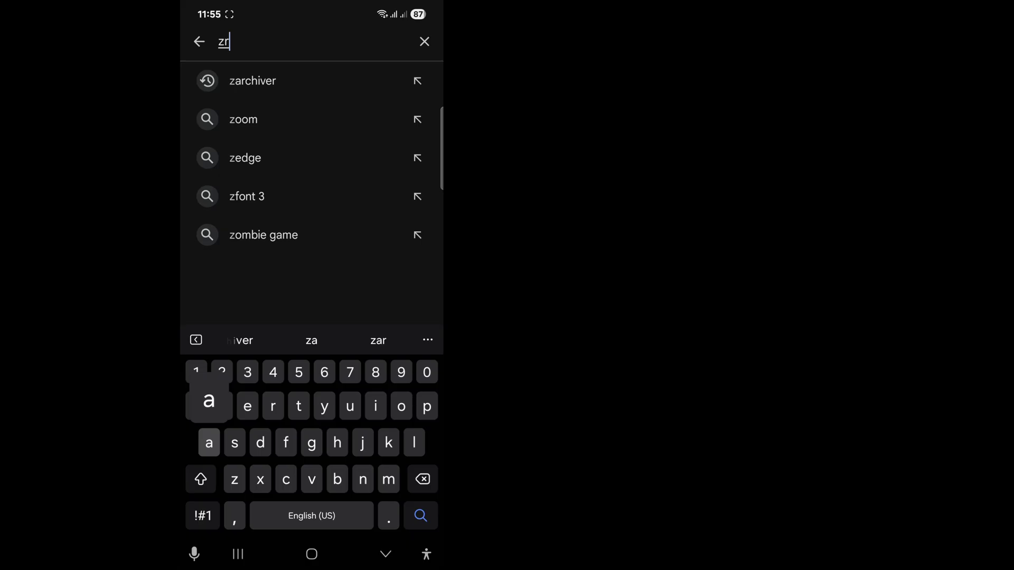
{"action": "type", "text": "a"}
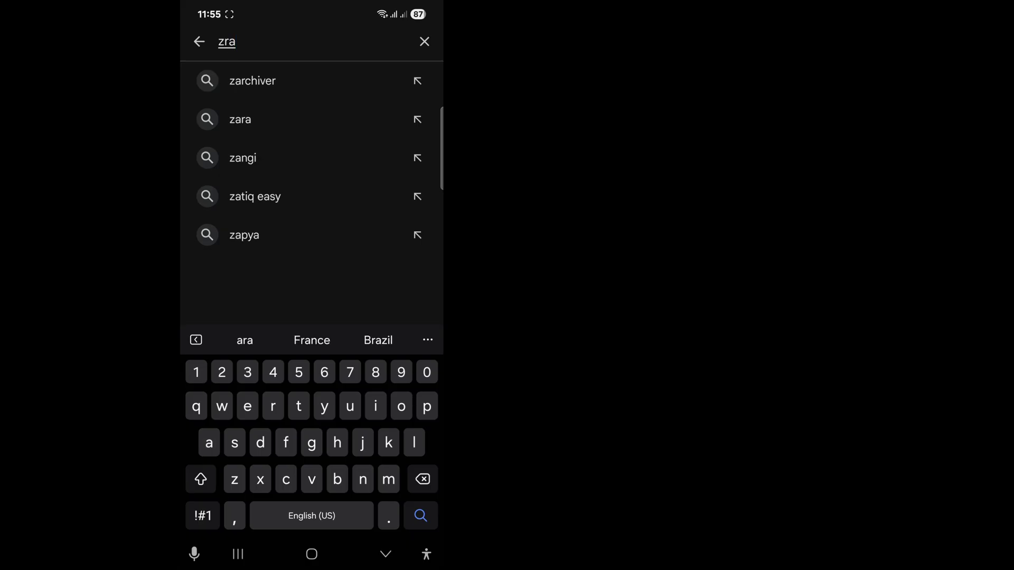
{"action": "left_click", "coordinate": [316, 80]}
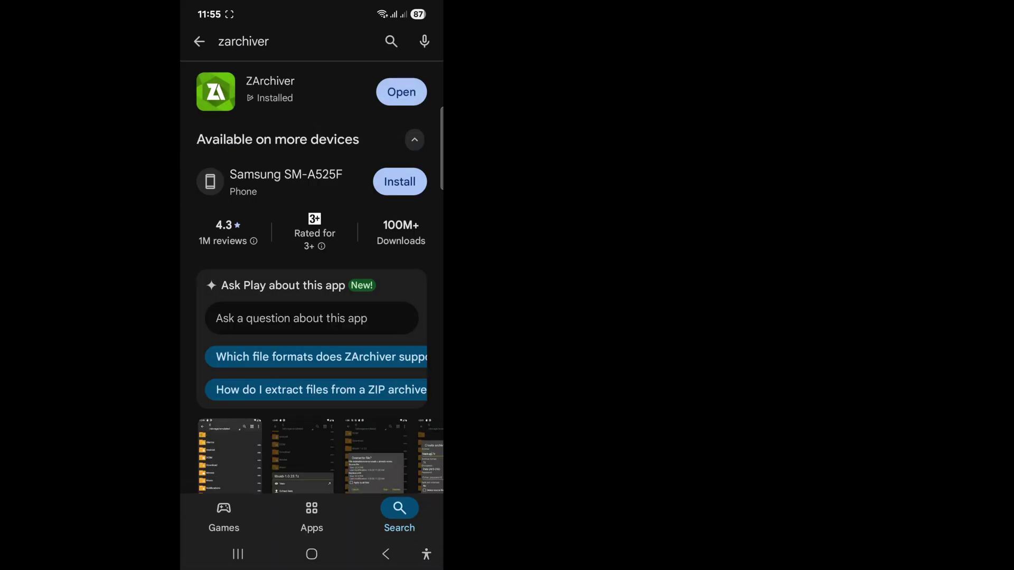
{"action": "left_click", "coordinate": [285, 88]}
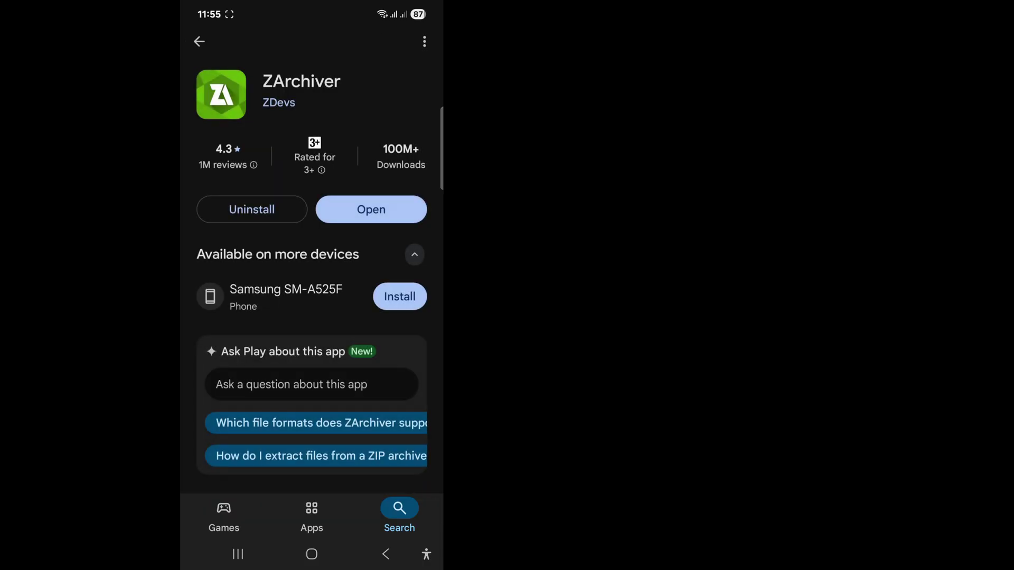
{"action": "left_click", "coordinate": [371, 209]}
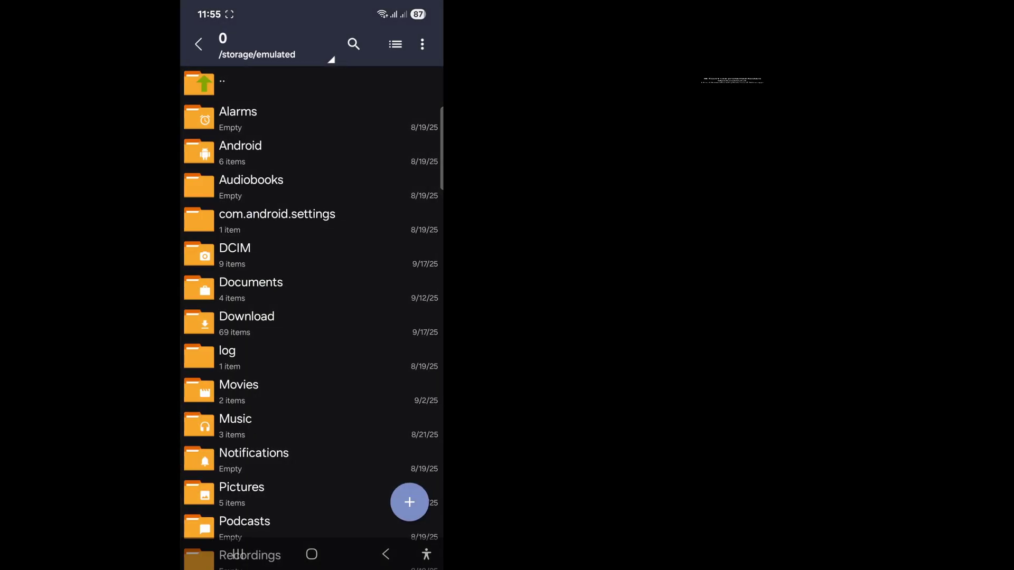
Open the Android folder and look inside its obb subfolder
{"action": "left_click", "coordinate": [239, 152]}
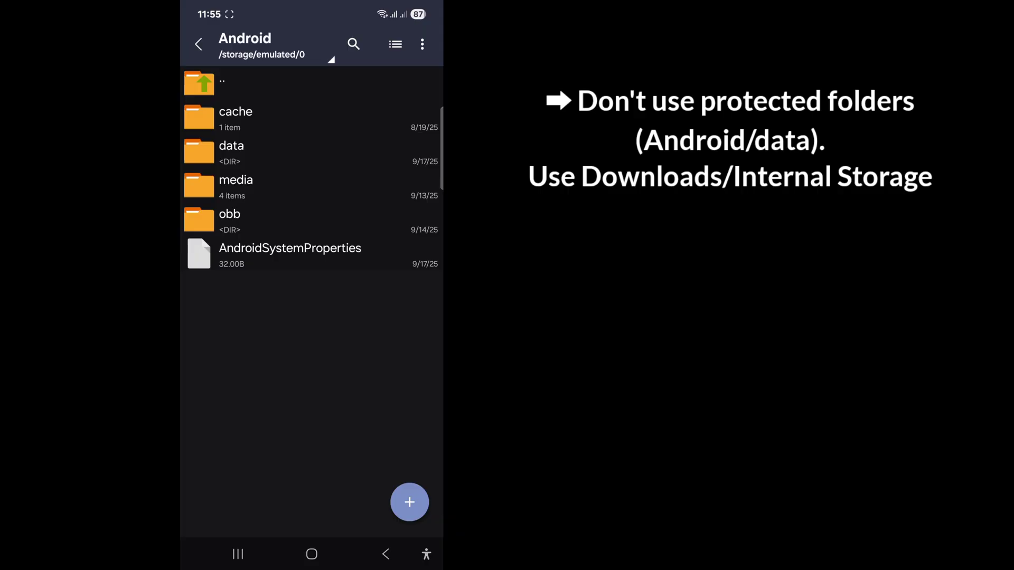
{"action": "left_click", "coordinate": [230, 221]}
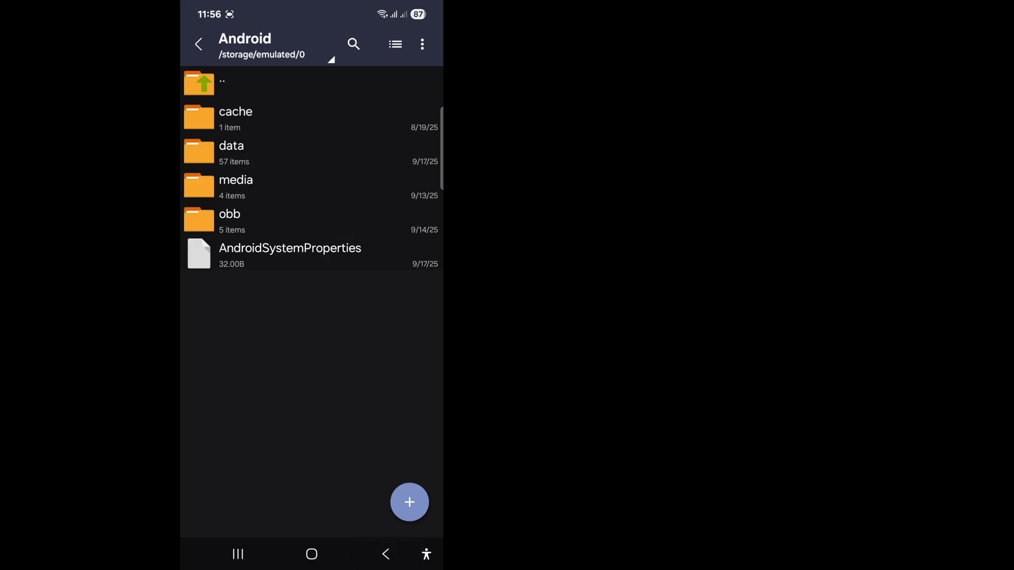
Start a new archive, archiveNew.7z, and move on to choosing its files
{"action": "left_click", "coordinate": [409, 502]}
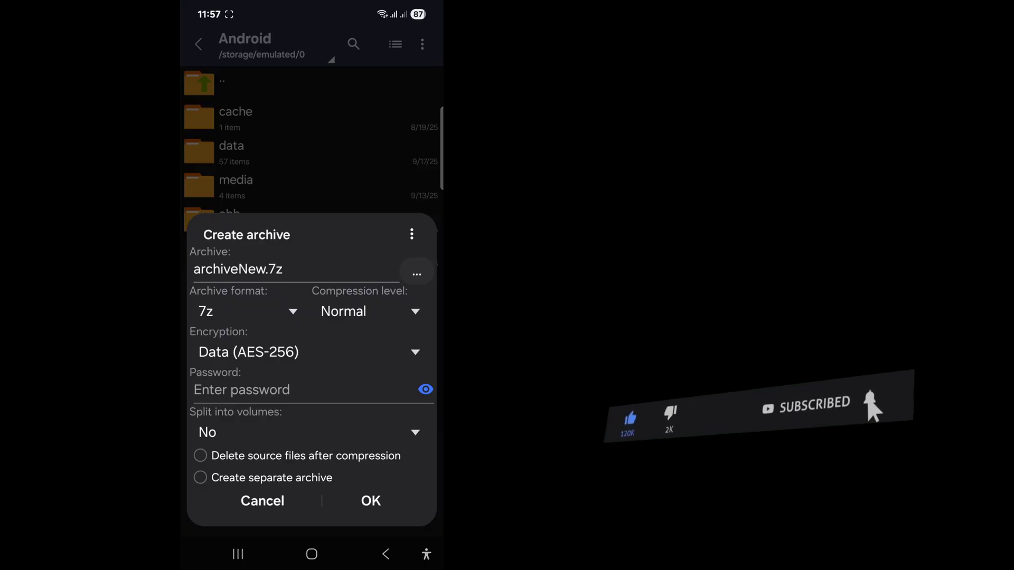
{"action": "left_click", "coordinate": [371, 501]}
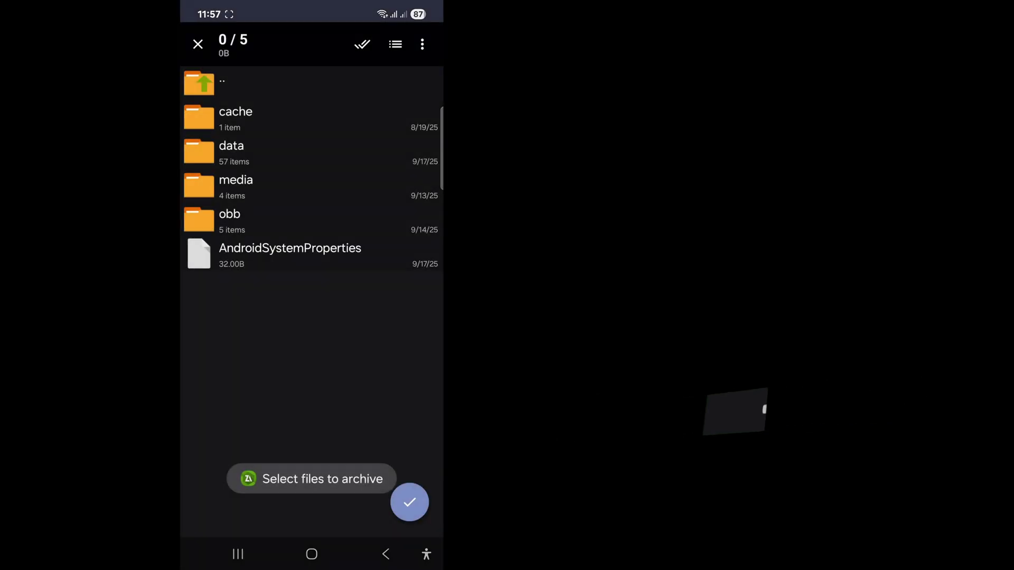